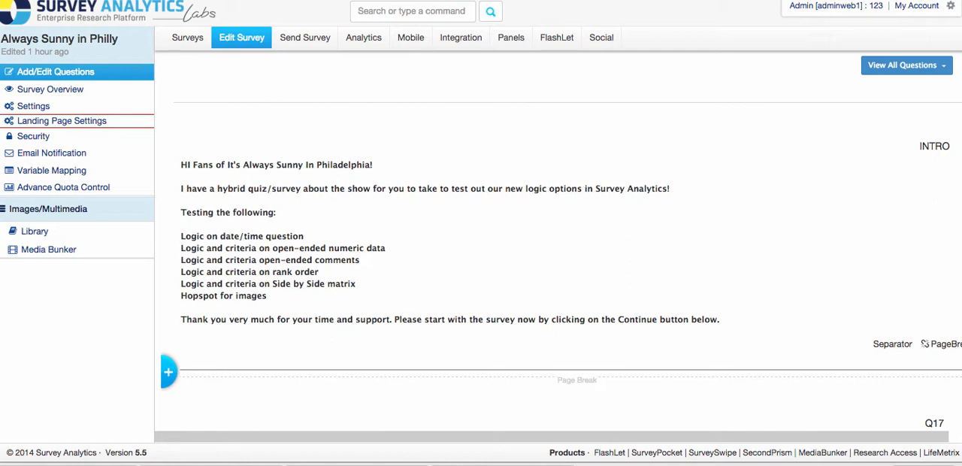
Step: Open the data segmentation filters in the analytics of the Always Sunny in Philly survey
click(361, 42)
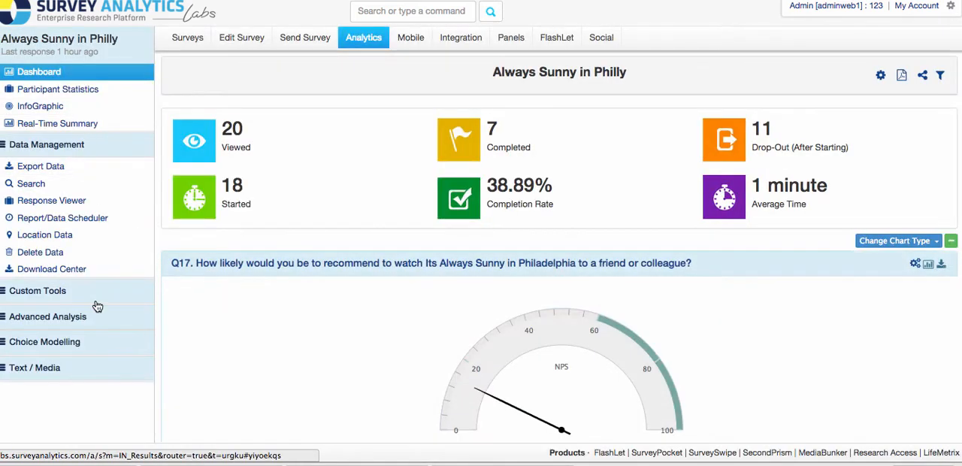
click(66, 319)
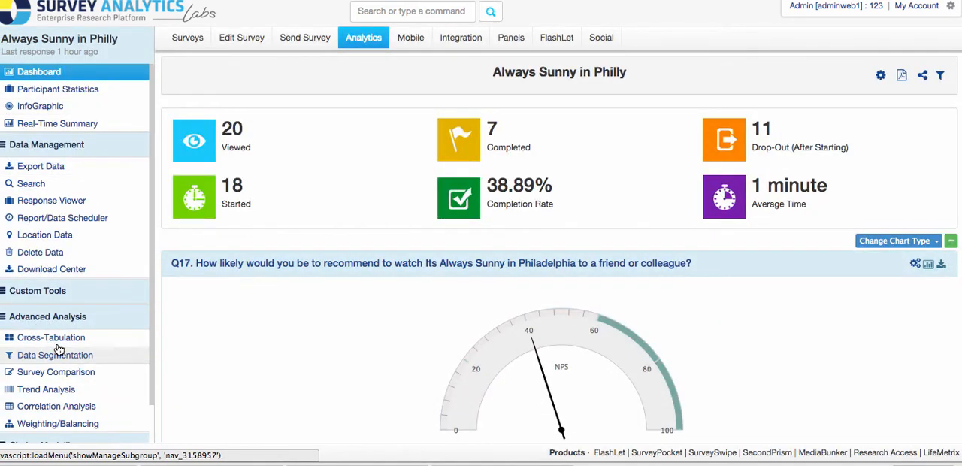
click(59, 352)
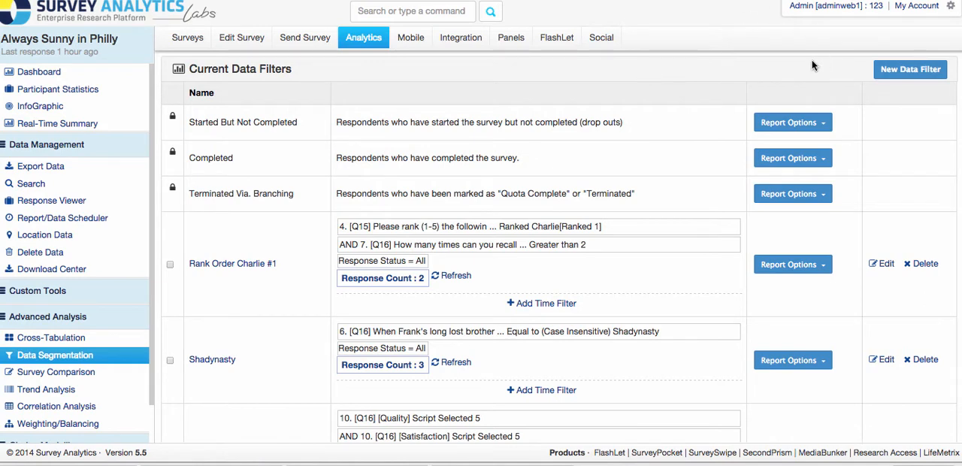
Step: Start a new data filter, view the survey questions available as response criteria, and return to the filter list
click(894, 75)
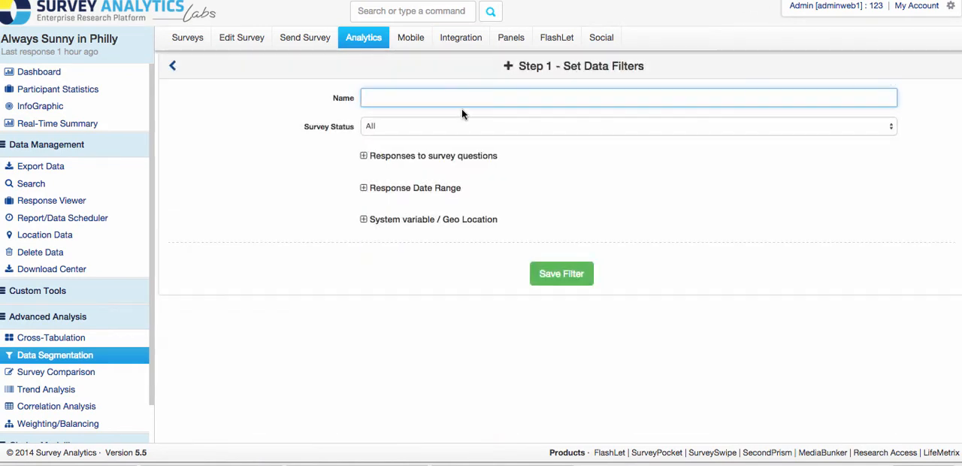
click(417, 160)
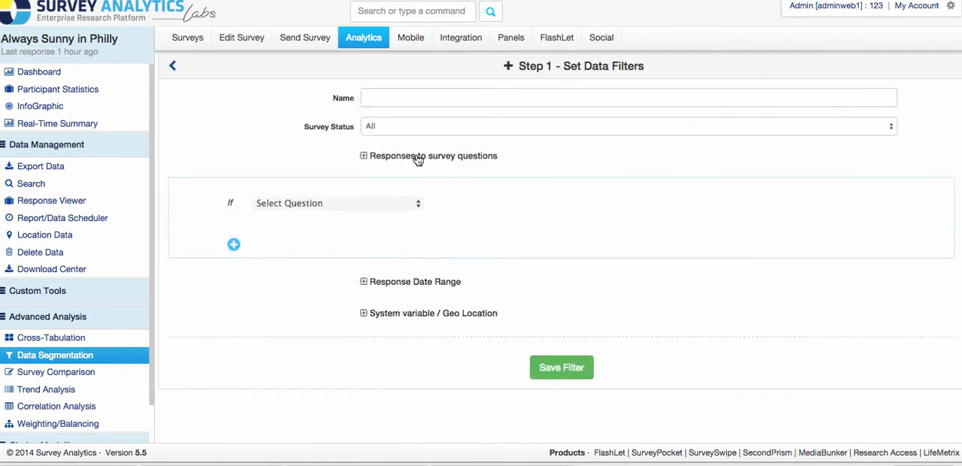
click(325, 203)
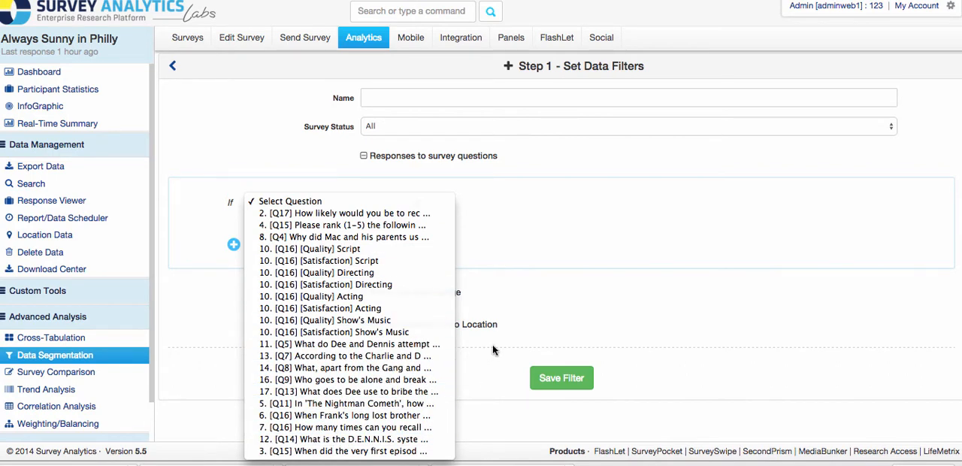
click(588, 268)
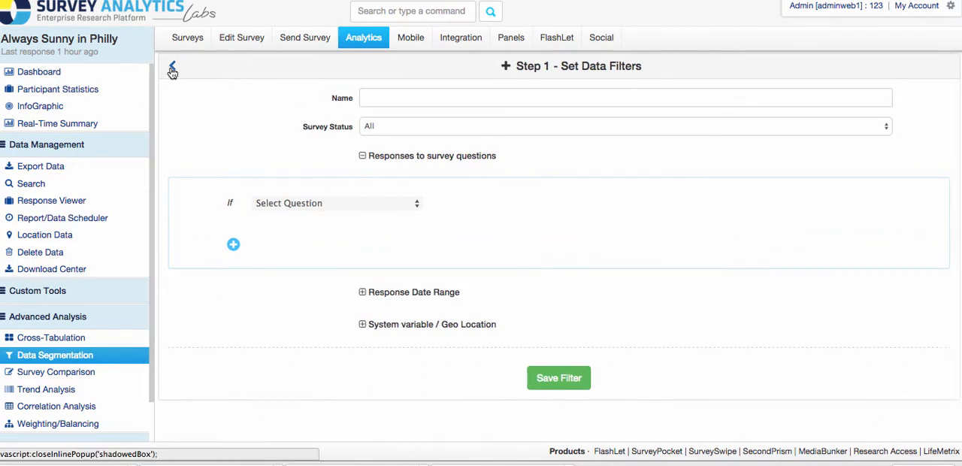
click(172, 71)
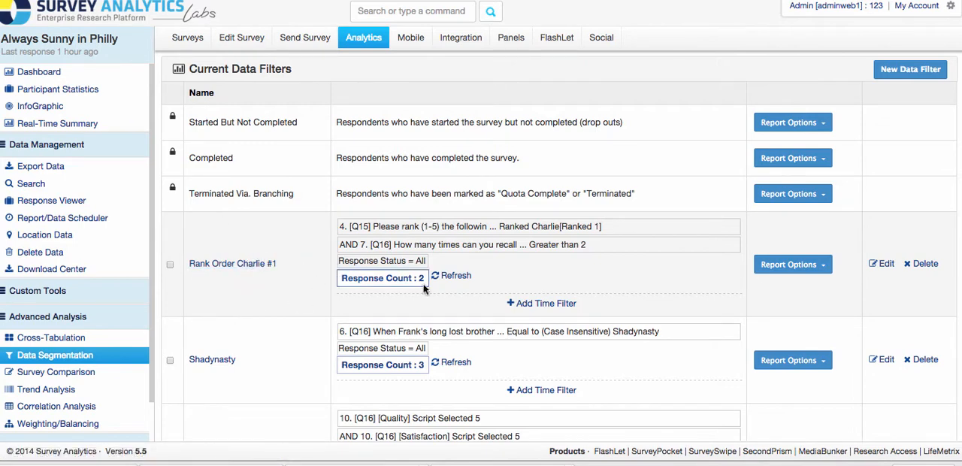
Step: Open the Rank Order Charlie #1 filter for editing and review the questions used in its two conditions
click(884, 263)
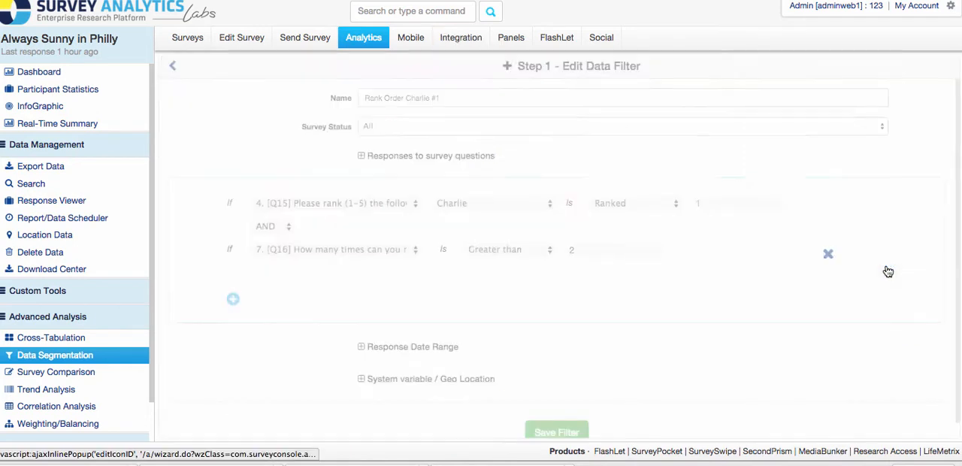
click(343, 210)
click(343, 210)
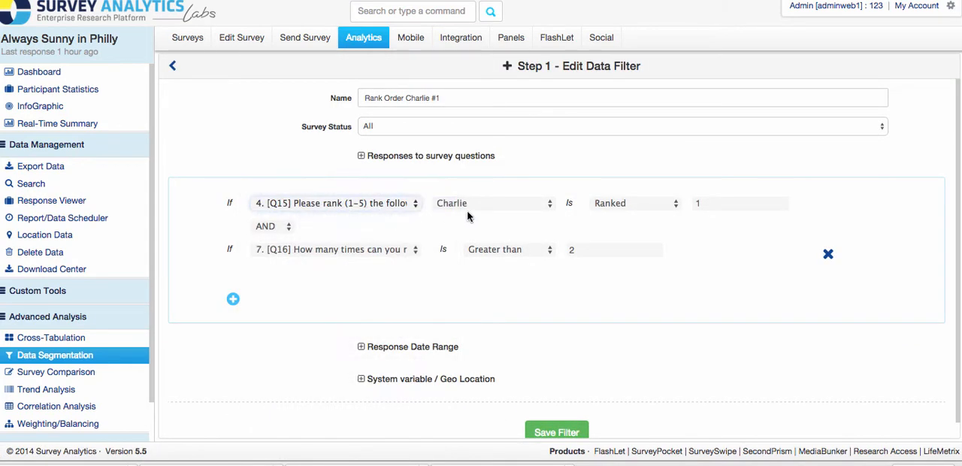
click(306, 253)
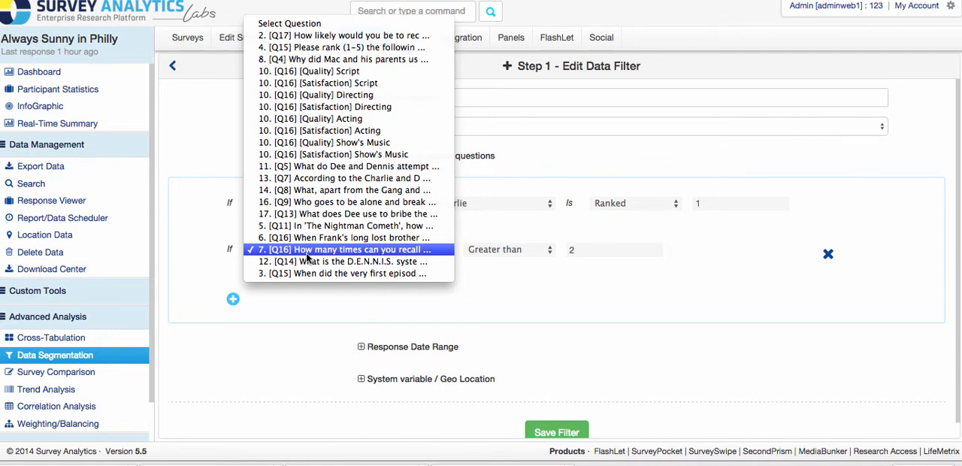
click(317, 254)
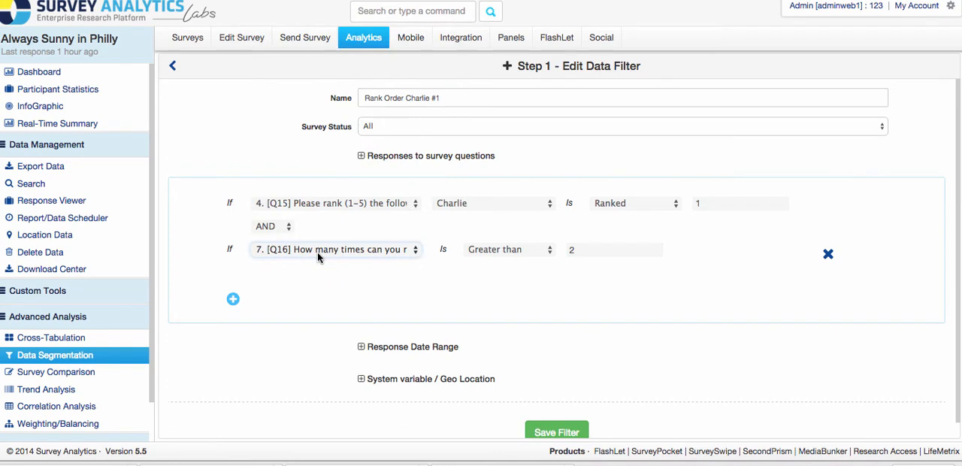
Step: Set the filter's second condition, on how many times respondents can recall, to Greater than 2
click(511, 251)
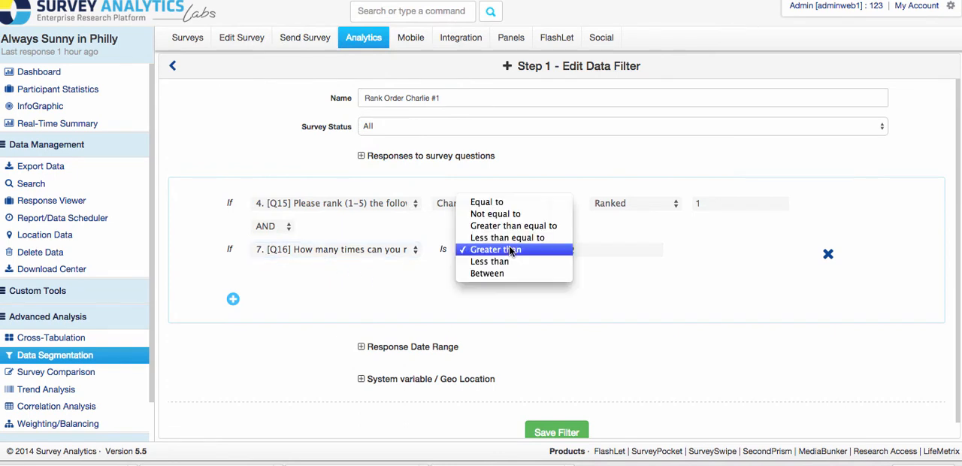
click(511, 250)
click(569, 249)
text(2)
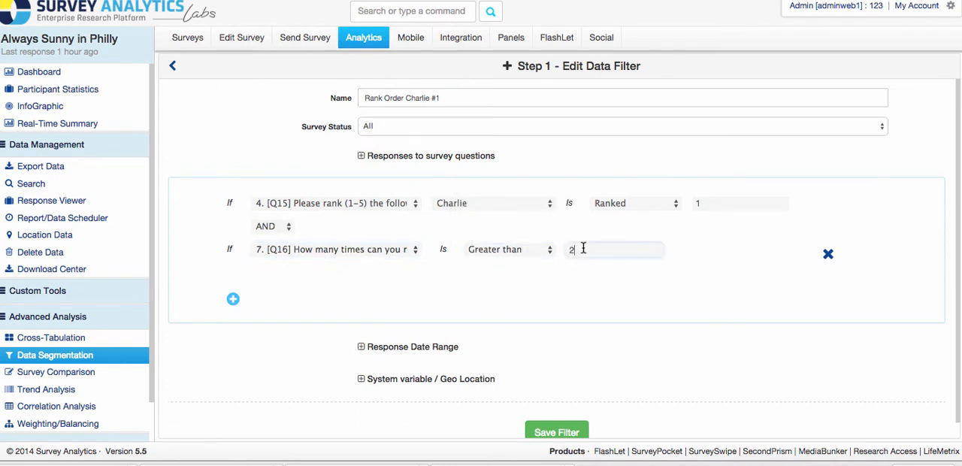
click(607, 293)
Step: Review the Response Date Range and System variable / Geo Location criteria, then save the Rank Order Charlie #1 filter and return to the list
scroll(691, 314, down, 1)
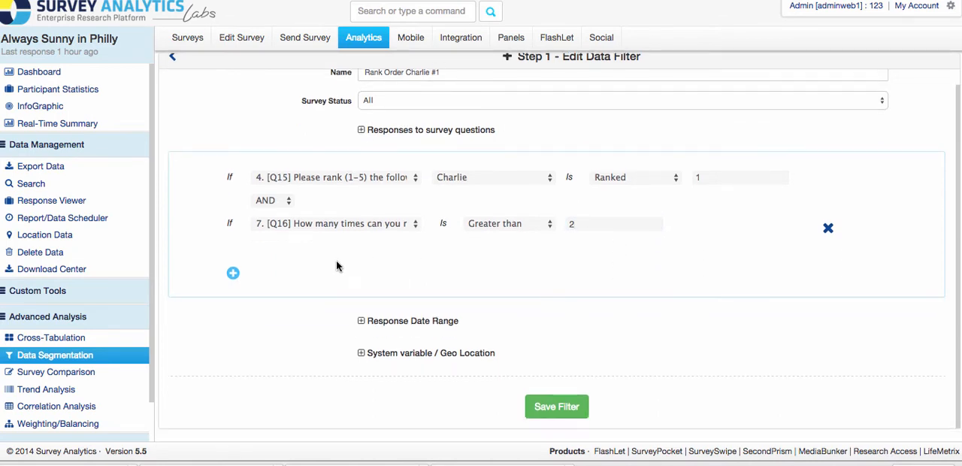
click(406, 322)
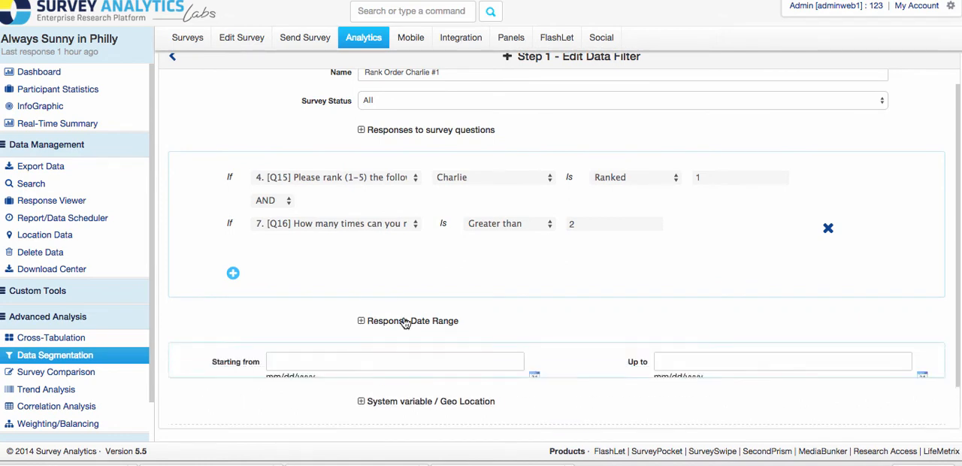
click(375, 324)
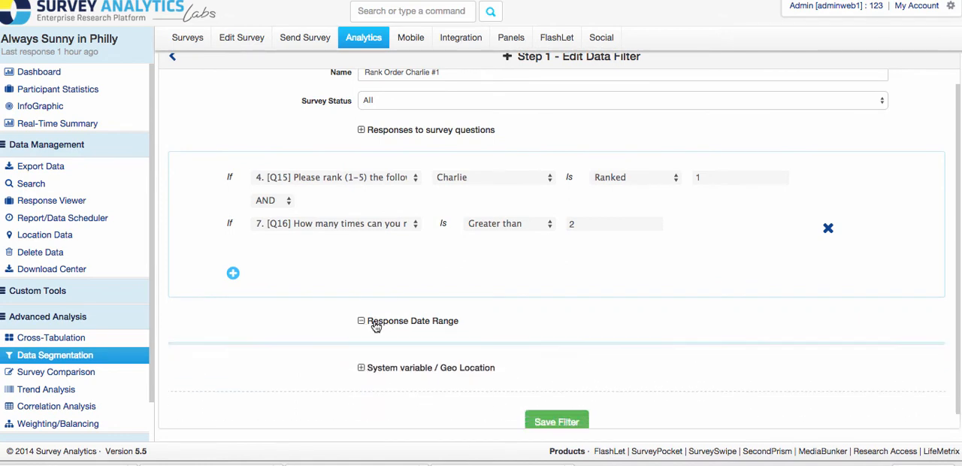
click(385, 361)
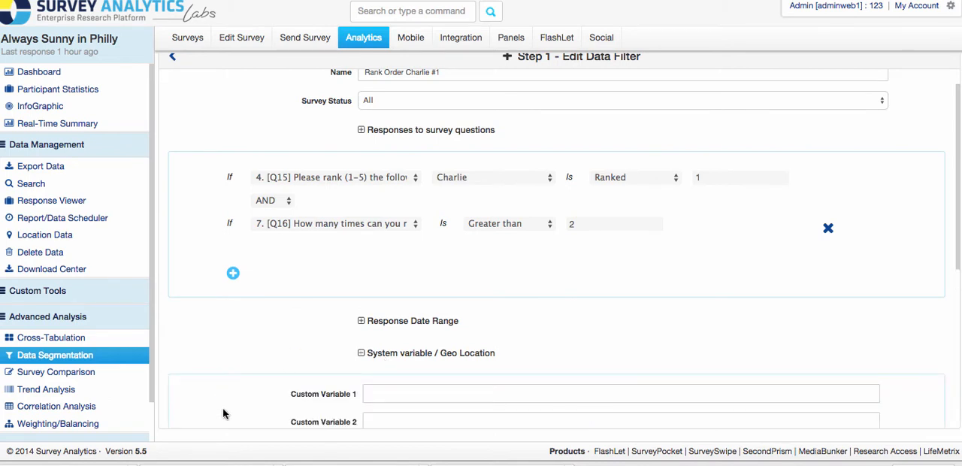
scroll(223, 413, down, 5)
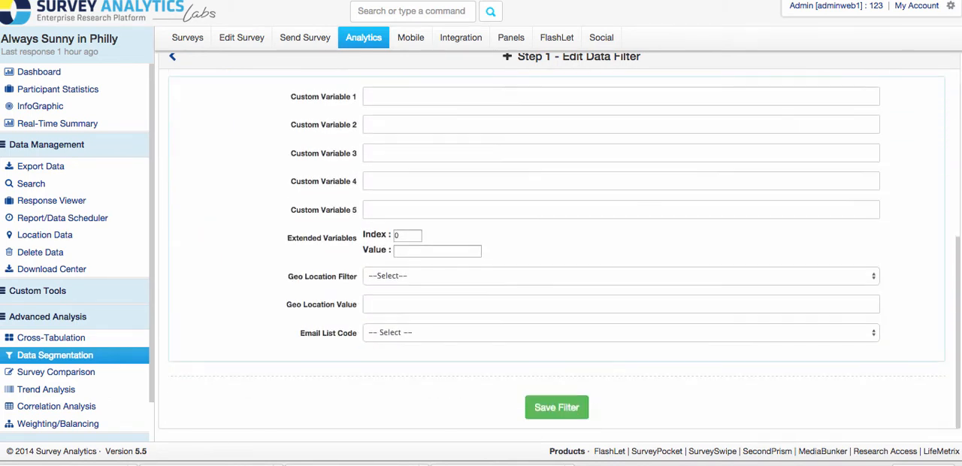
click(569, 415)
click(211, 169)
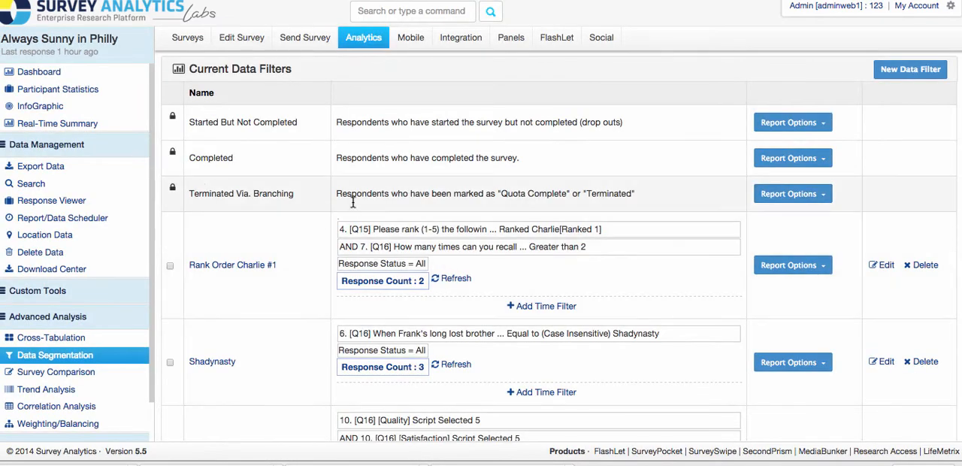
Step: View the report options available for the Rank Order Charlie #1 filter
click(815, 268)
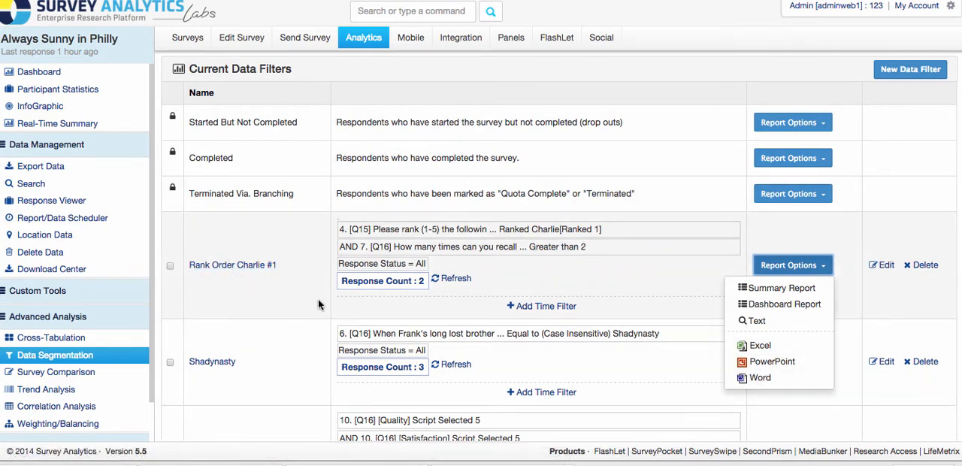
click(345, 316)
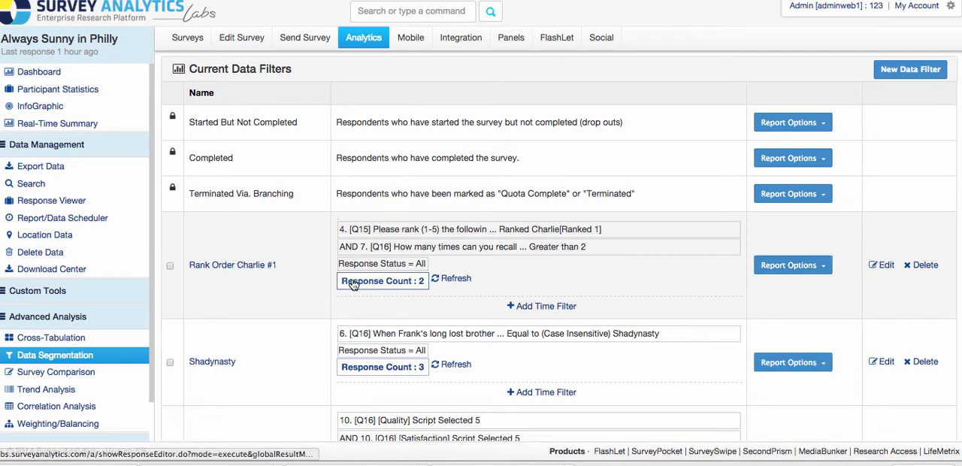
Step: Open the Shadynasty filter for editing and review its name and the question used in its condition
scroll(304, 303, down, 2)
scroll(279, 389, down, 5)
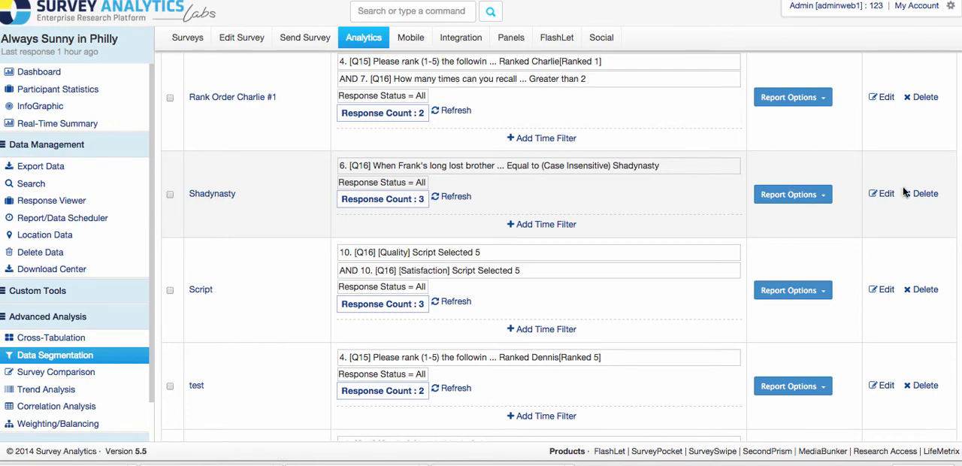
click(882, 197)
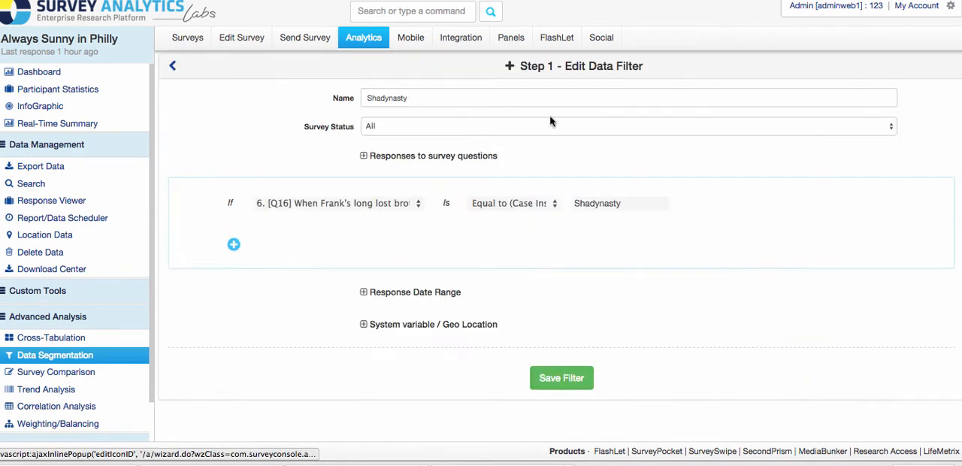
click(408, 98)
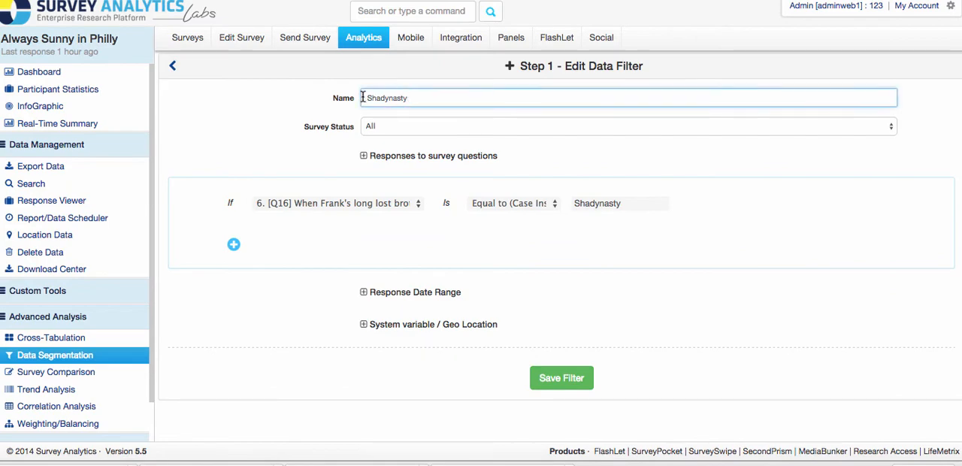
click(340, 203)
click(340, 203)
Step: Set the comparison for the Shadynasty answer text to Equal to (Case Insensitive)
click(510, 202)
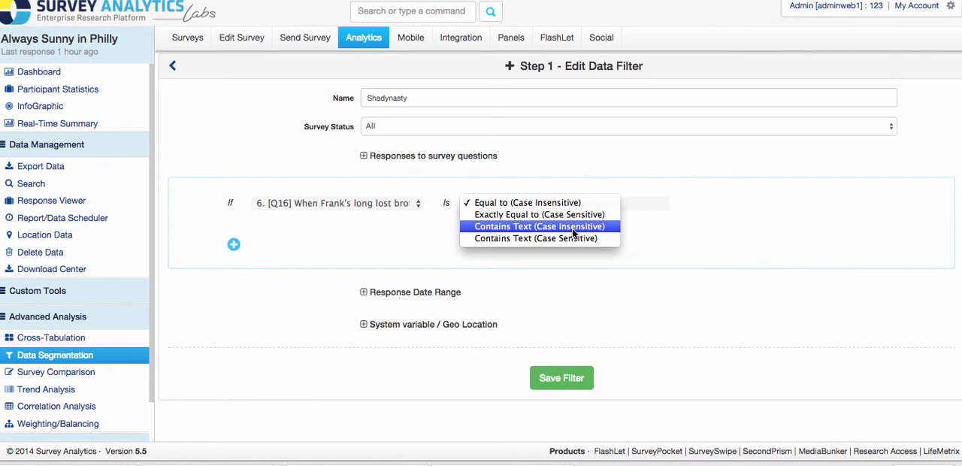
click(526, 203)
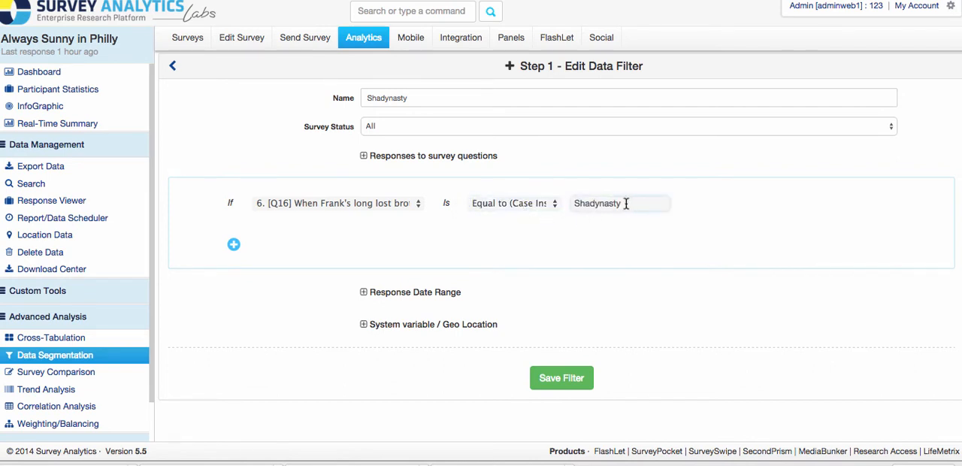
drag(624, 203, 577, 196)
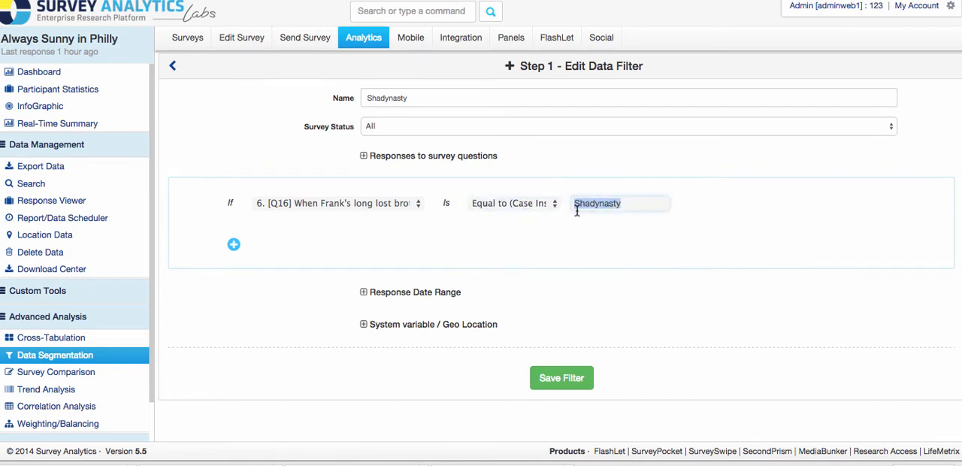
click(600, 282)
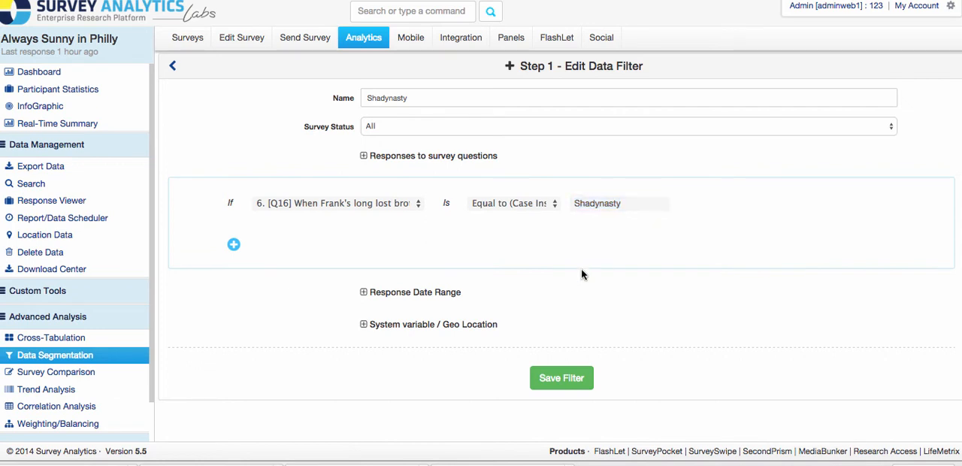
Step: Add an empty AND condition to the Shadynasty filter and view the logical operator and survey status choices
click(233, 247)
click(262, 229)
click(263, 229)
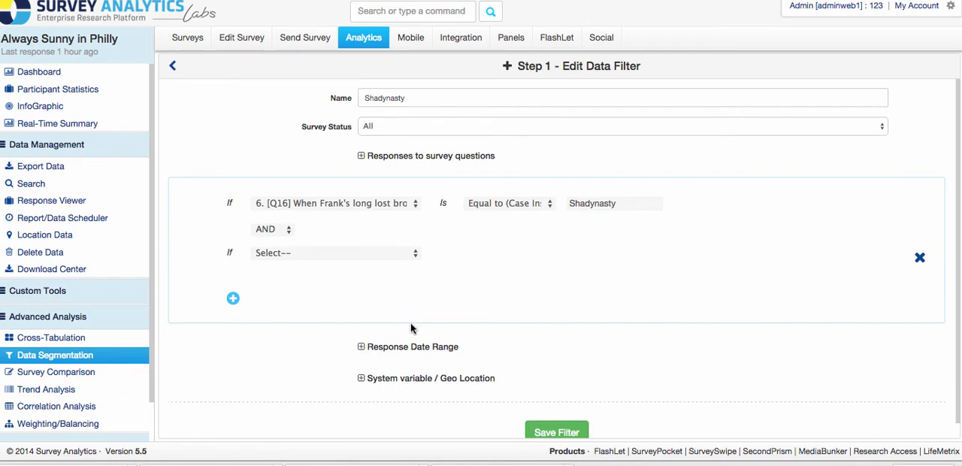
click(379, 126)
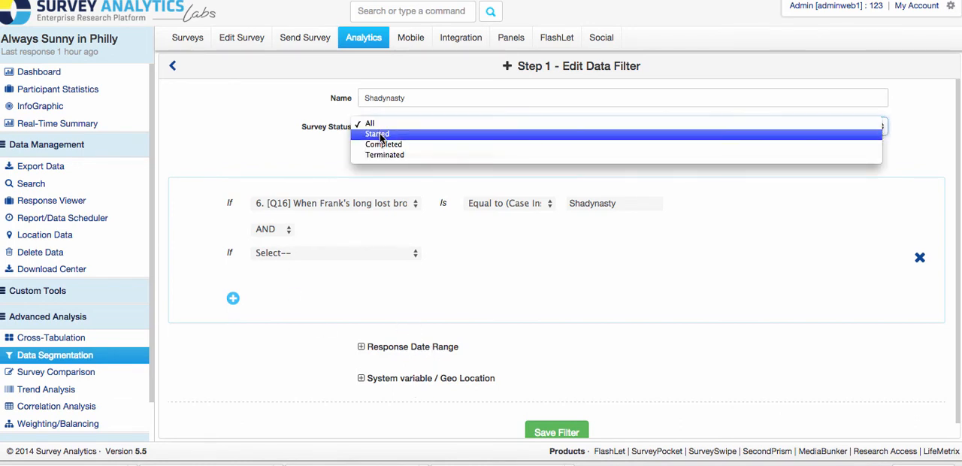
click(311, 159)
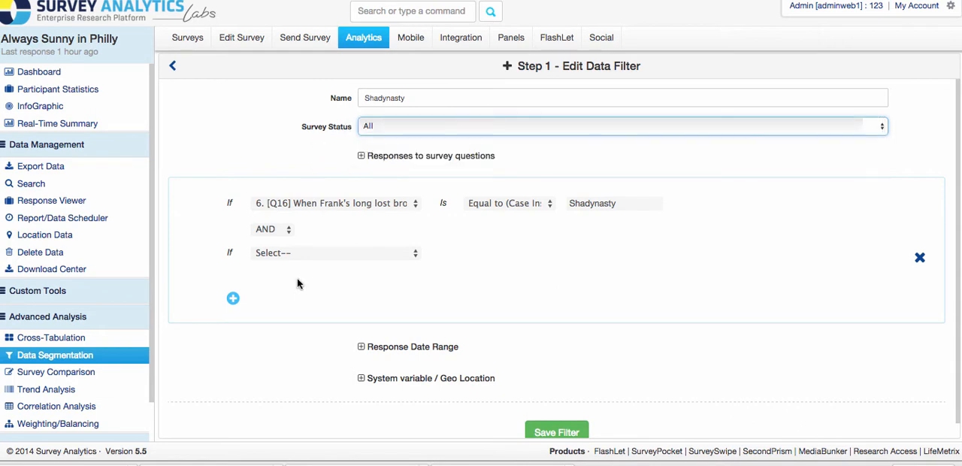
Step: Save the Shadynasty filter and return to the list of current data filters
click(284, 401)
click(565, 430)
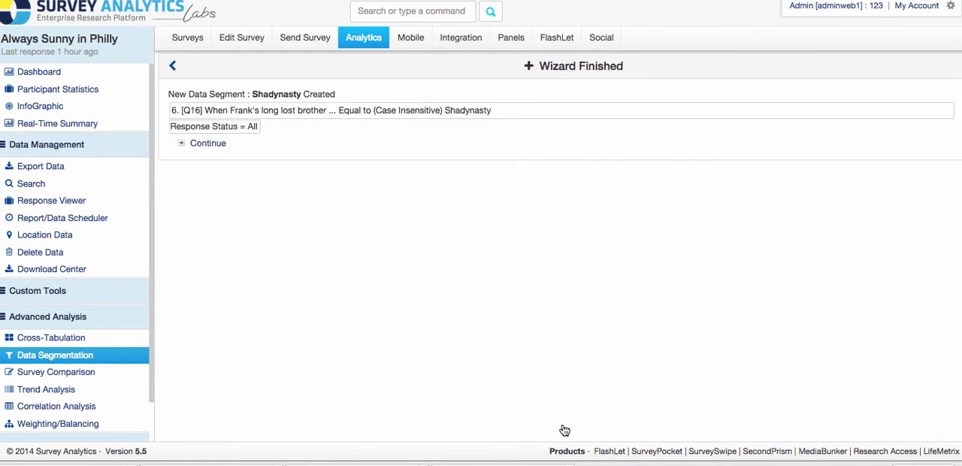
click(208, 145)
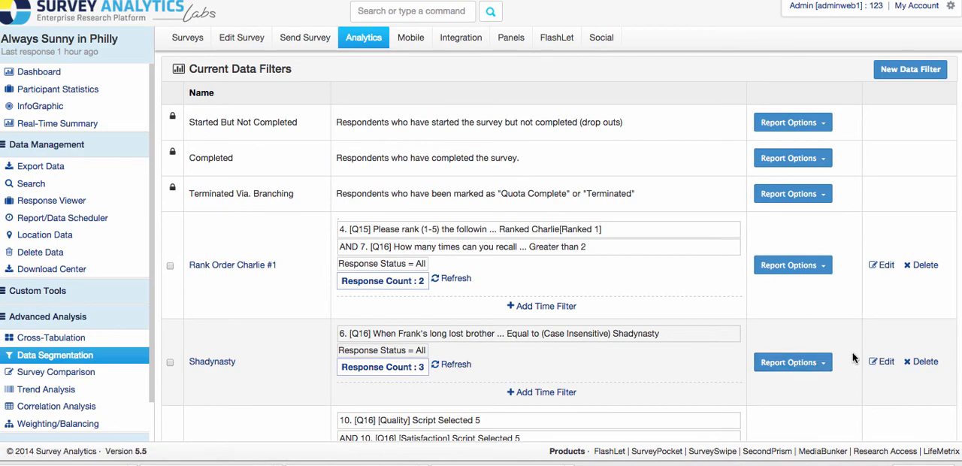
Step: View the report and export options available for the Shadynasty filter, then close them
click(814, 364)
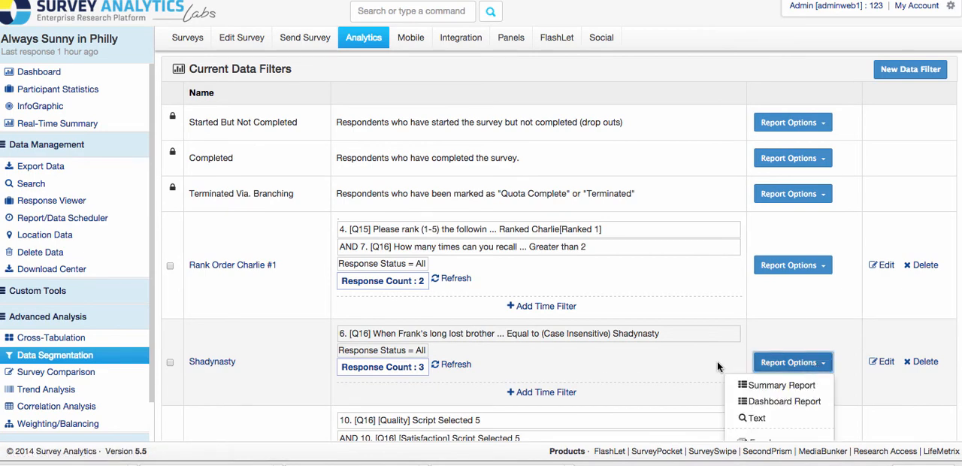
click(718, 361)
scroll(717, 361, down, 2)
click(791, 280)
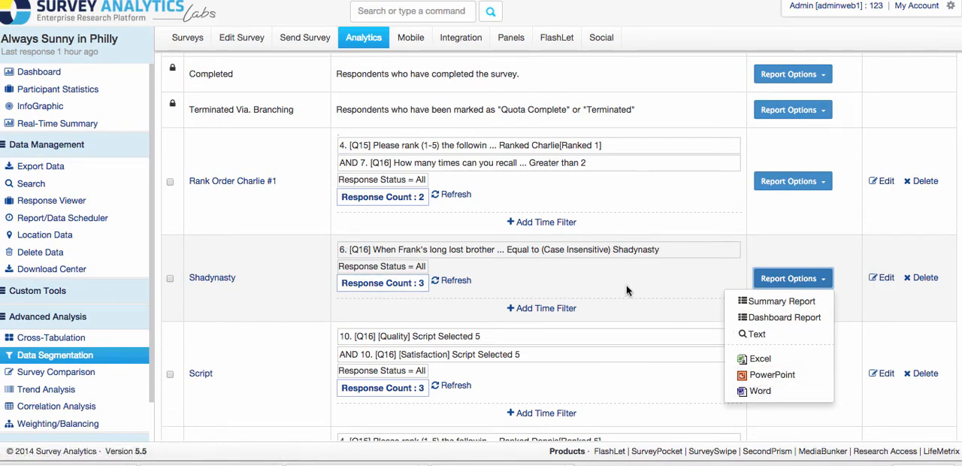
click(741, 266)
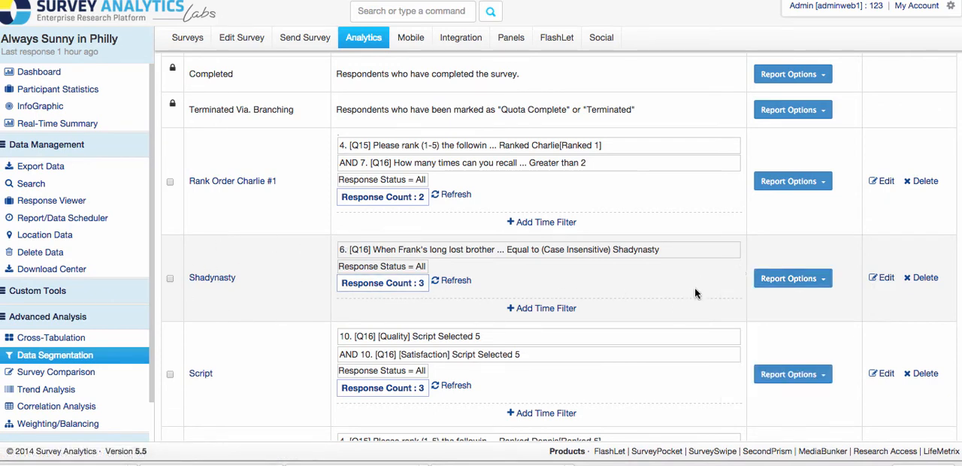
Step: Open the Script filter for editing and review its name and conditions
scroll(676, 297, down, 5)
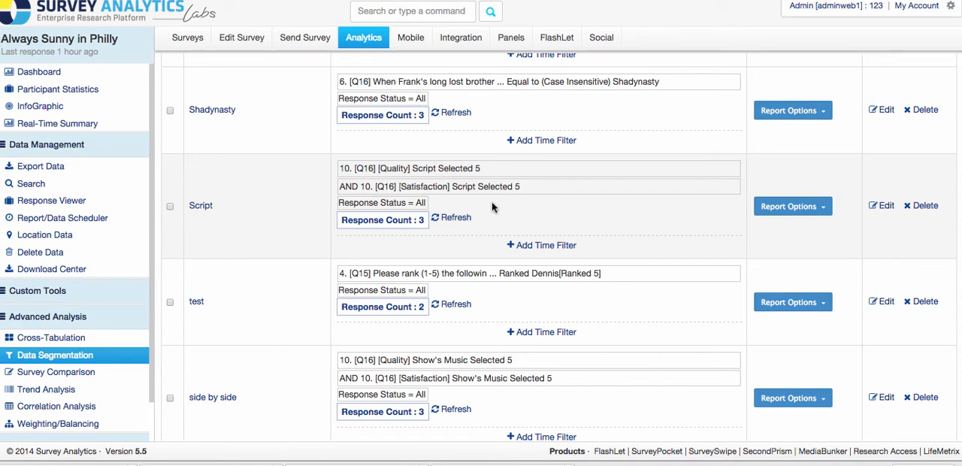
click(883, 207)
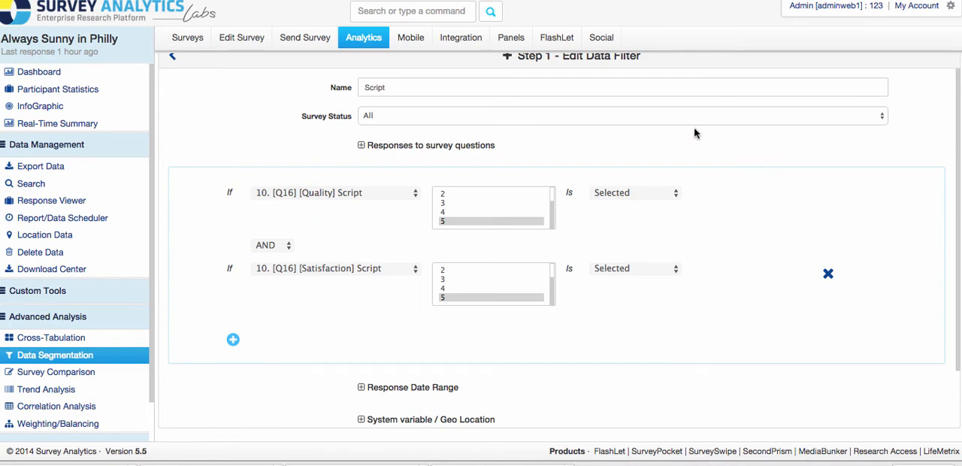
scroll(221, 128, up, 1)
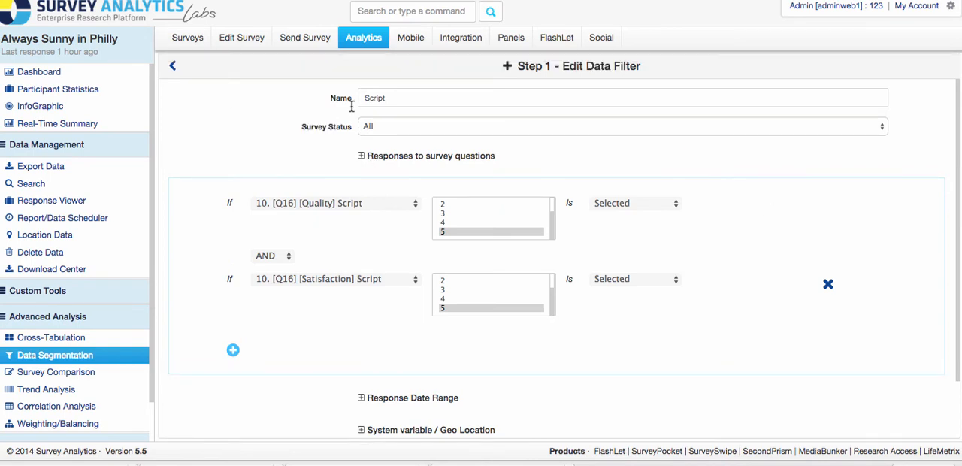
click(375, 101)
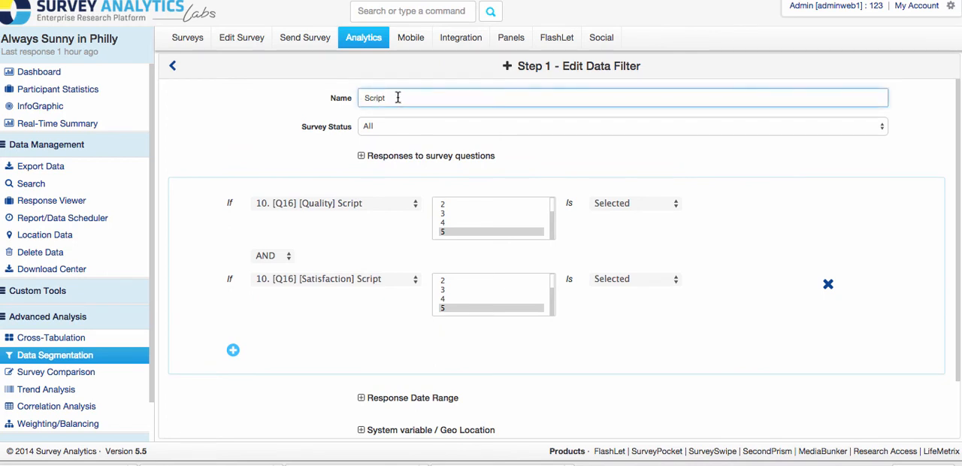
click(240, 115)
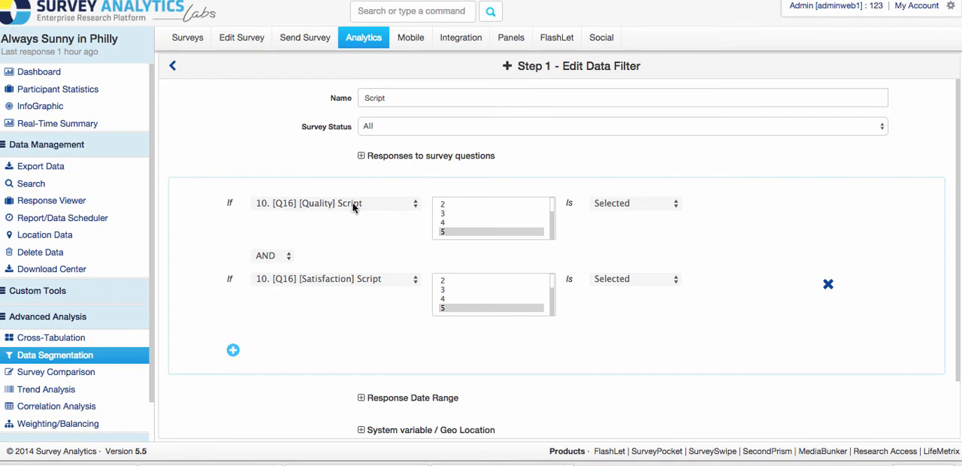
Step: Choose answer 5 for the Script filter's Quality condition and keep its comparison as Selected
click(449, 232)
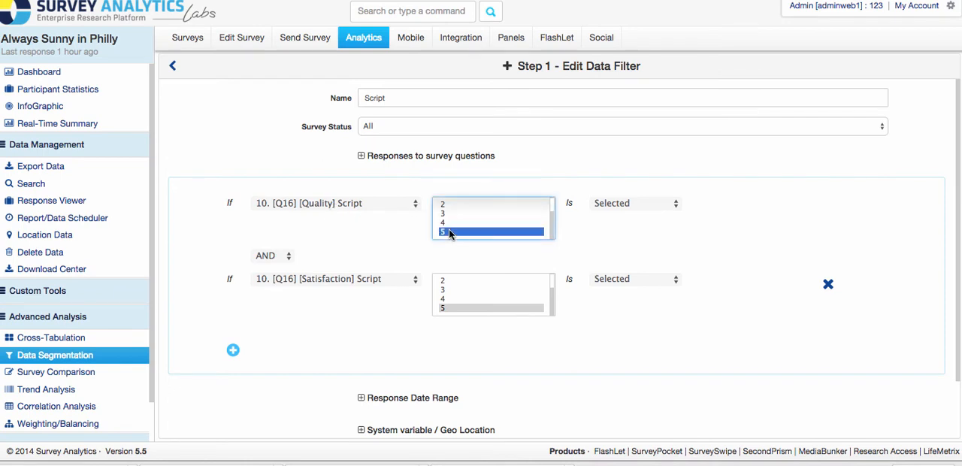
click(610, 205)
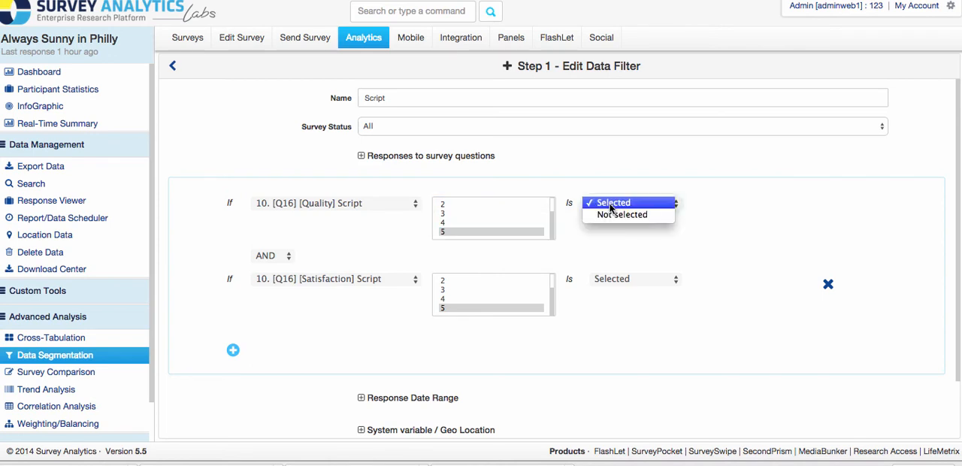
click(611, 205)
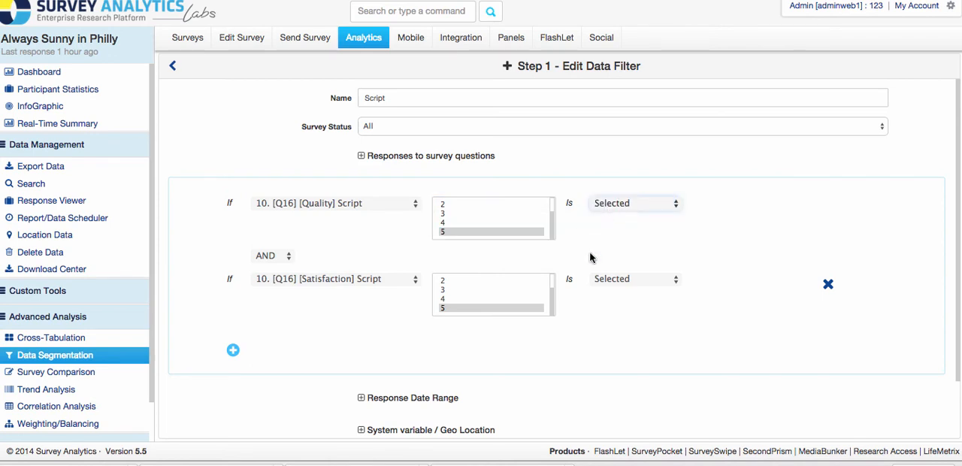
Step: Review the question in the Script filter's Satisfaction condition and choose answer 5 for it
click(318, 279)
click(318, 279)
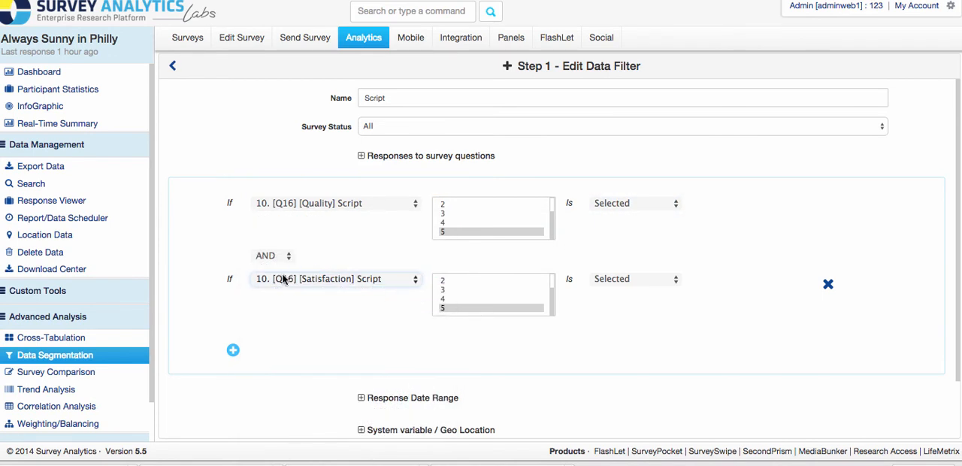
click(456, 308)
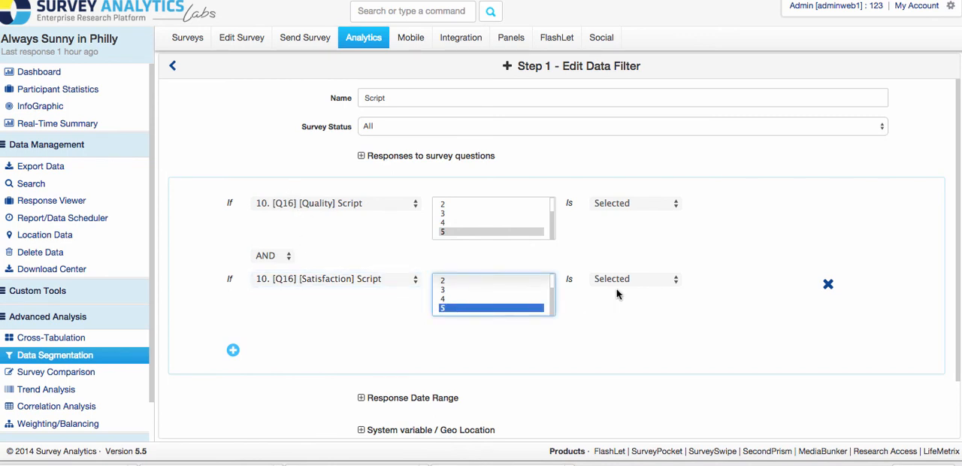
click(633, 368)
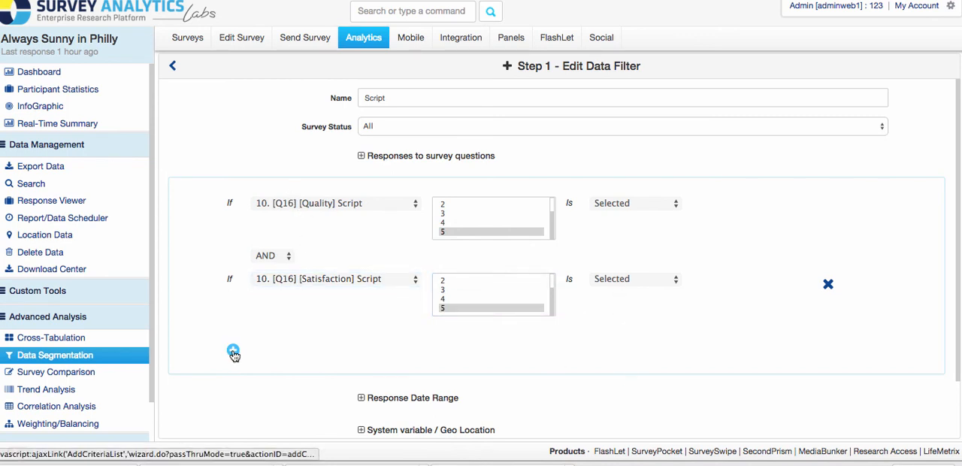
Step: Save the Script filter and return to the list of current data filters
scroll(752, 369, down, 2)
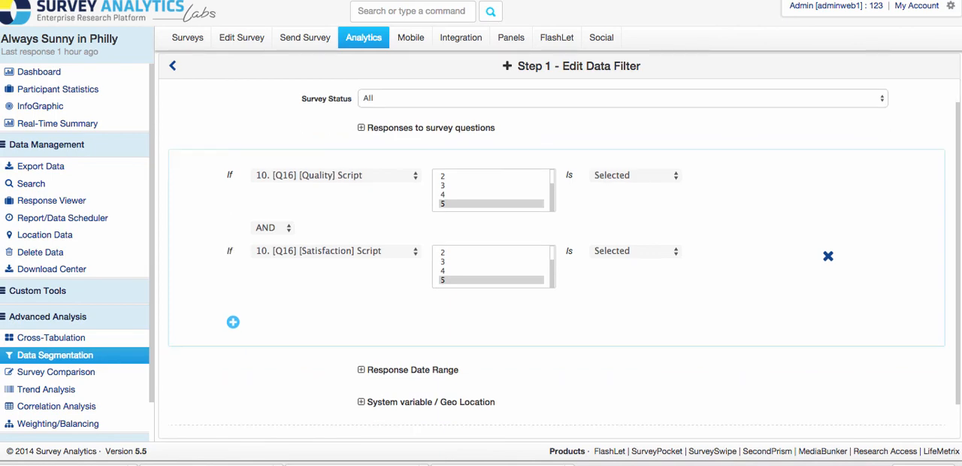
click(549, 410)
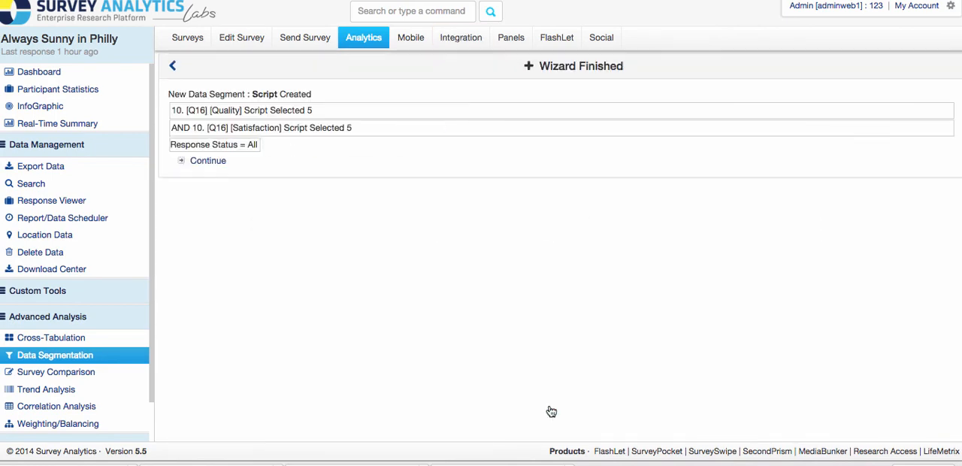
click(208, 160)
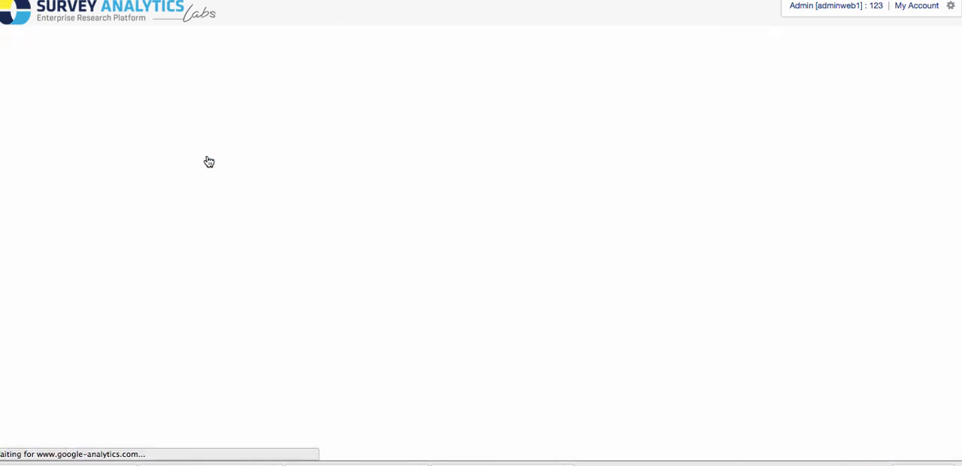
Step: Look through the listed filters, reopen Shadynasty for editing and save it with its existing condition
scroll(724, 390, down, 2)
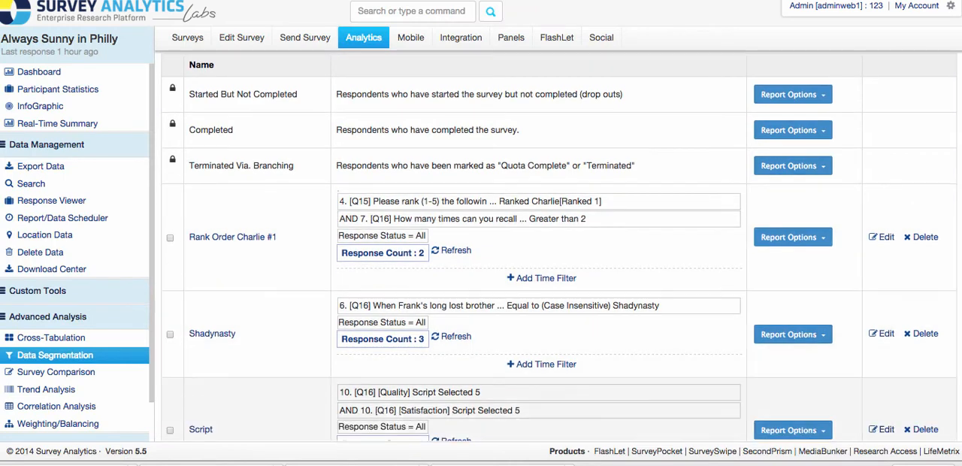
scroll(546, 415, down, 5)
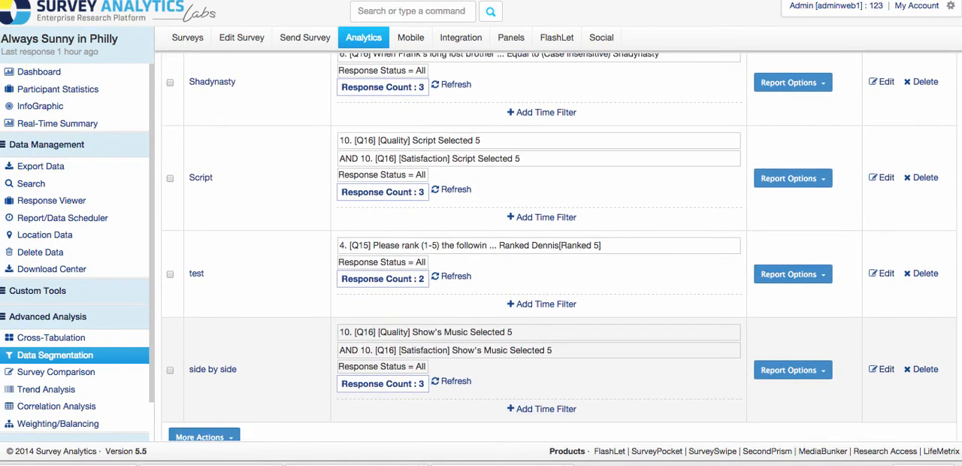
scroll(198, 296, up, 1)
scroll(509, 273, up, 2)
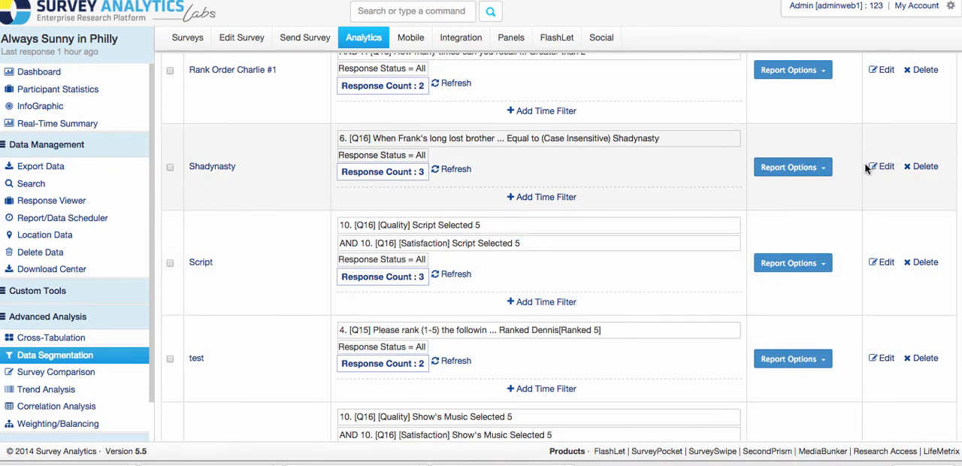
click(886, 167)
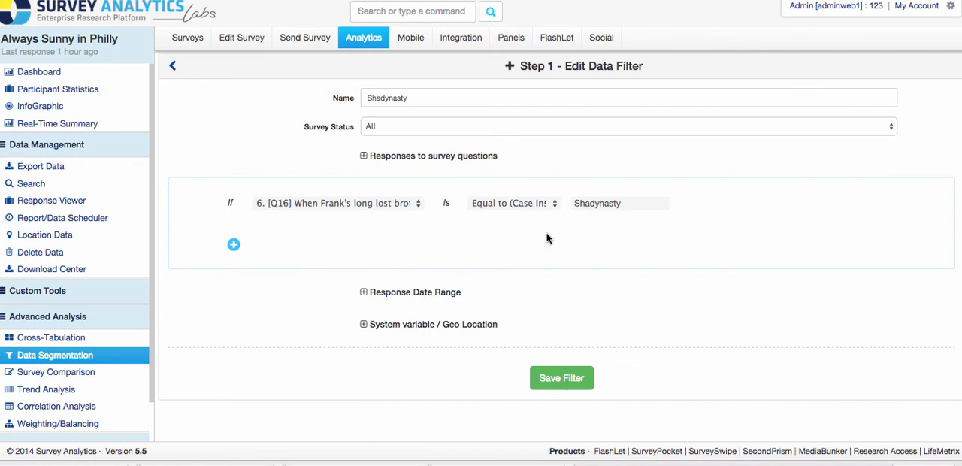
click(562, 379)
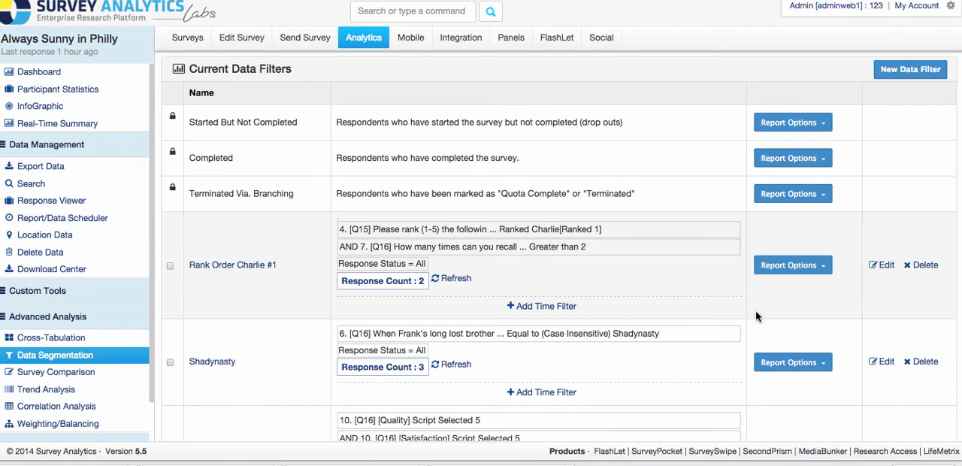
Step: View the report and export options available for the Rank Order Charlie #1 filter
click(809, 266)
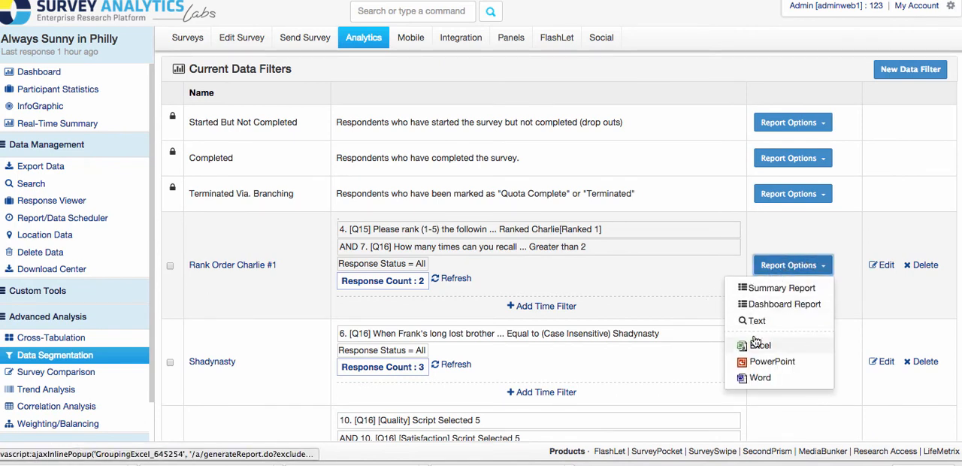
click(741, 258)
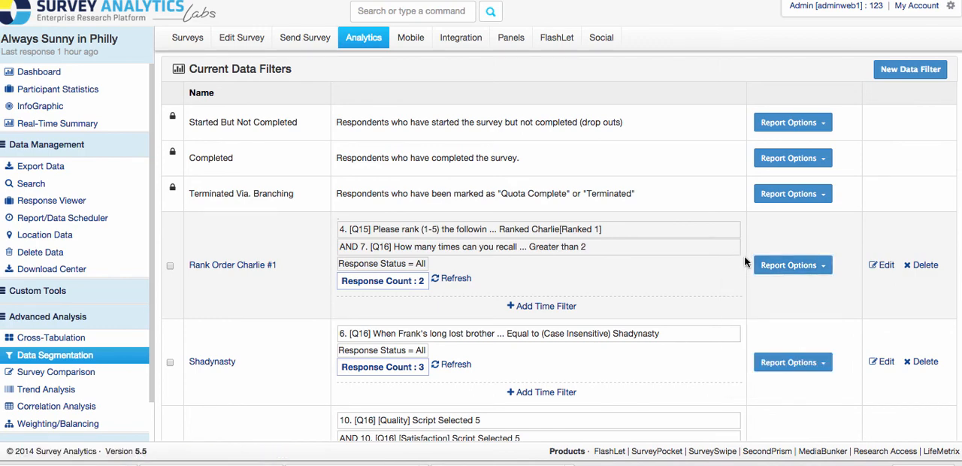
Step: Mark the Rank Order Charlie #1 filter and view the additional actions offered for marked filters, such as the Comparison Report
scroll(740, 298, down, 2)
scroll(168, 256, down, 2)
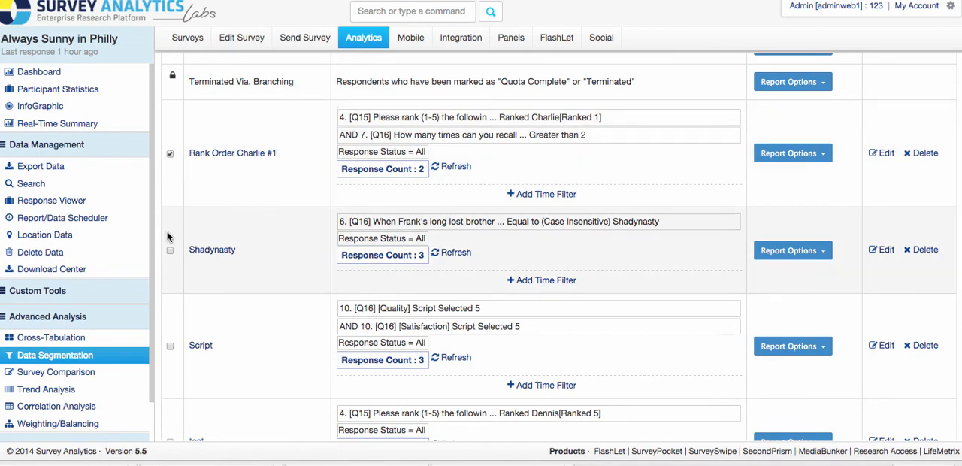
scroll(200, 286, down, 3)
scroll(206, 294, down, 4)
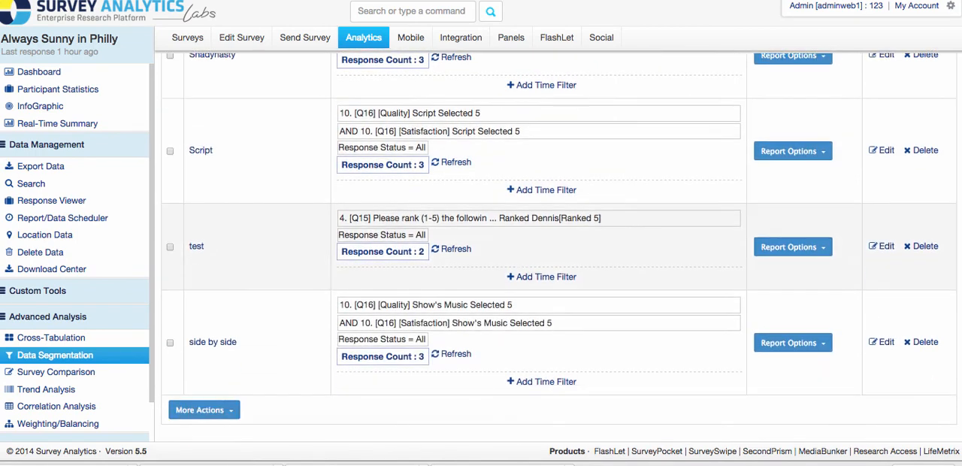
click(229, 411)
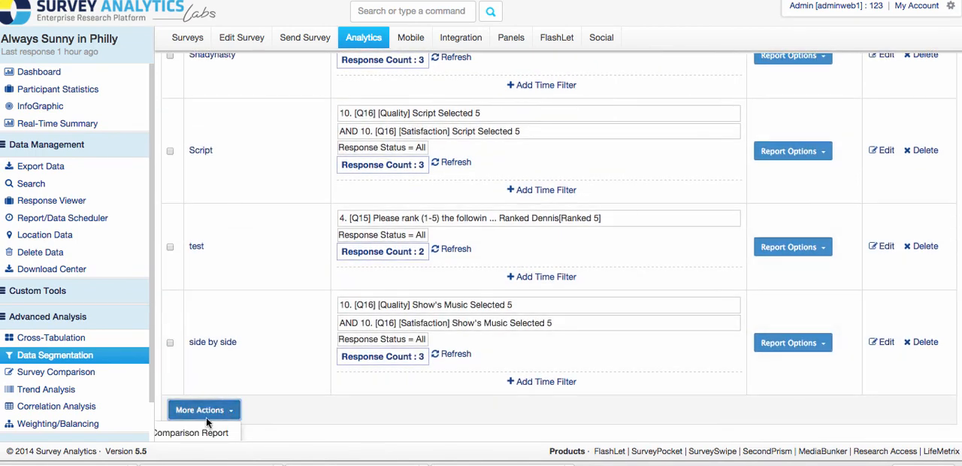
click(305, 411)
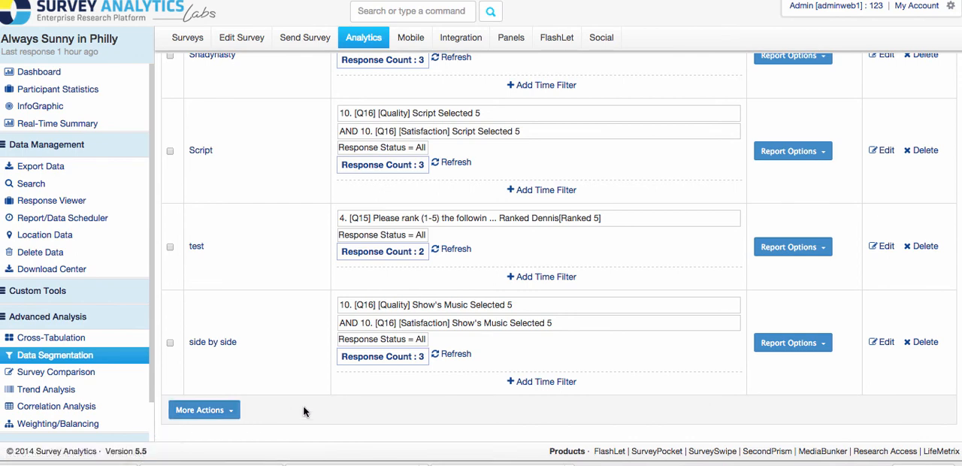
scroll(358, 417, up, 10)
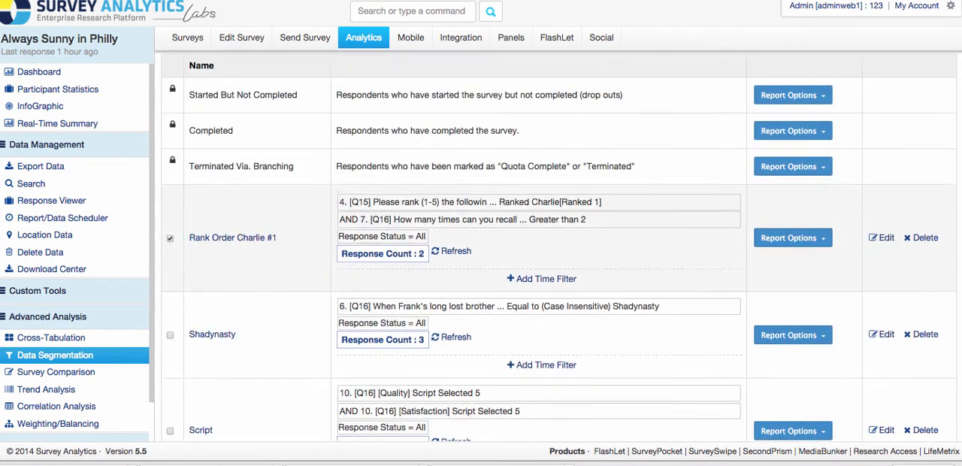